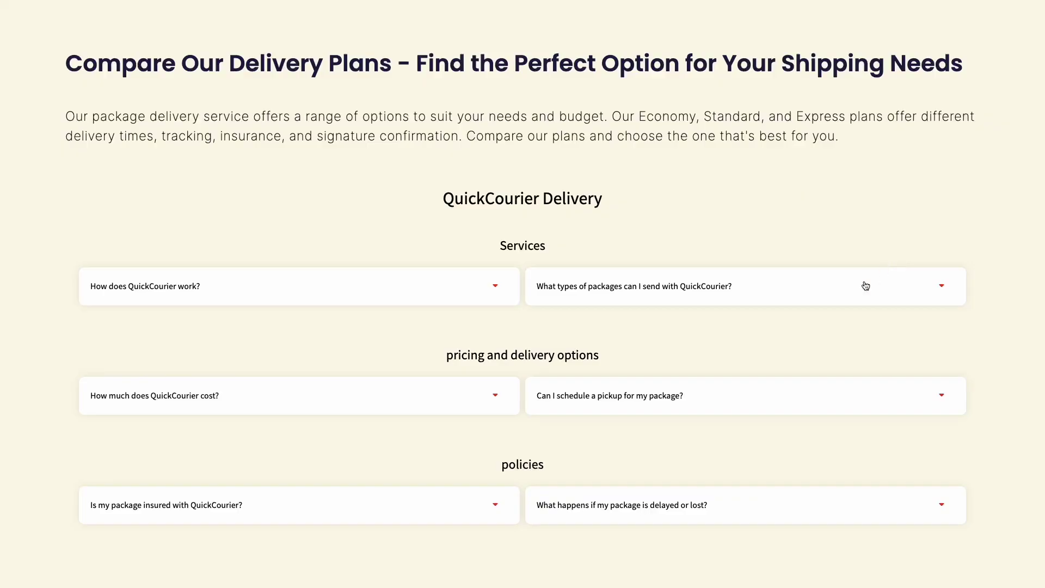
Step: Expand several sample FAQ answers in the catalog, then start a new FAQ widget
click(865, 285)
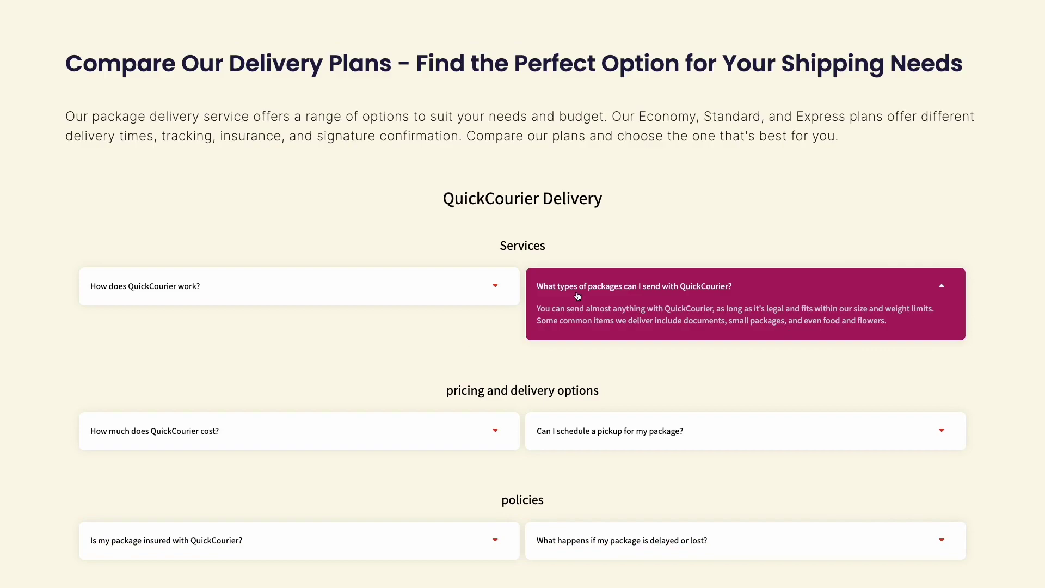
click(499, 293)
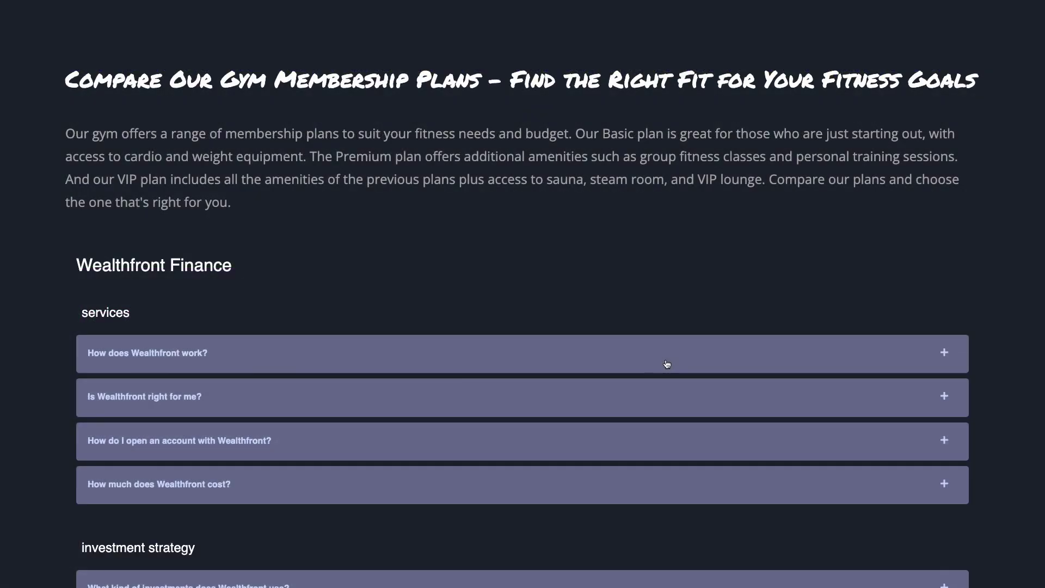
click(667, 365)
scroll(666, 365, down, 2)
scroll(667, 365, down, 2)
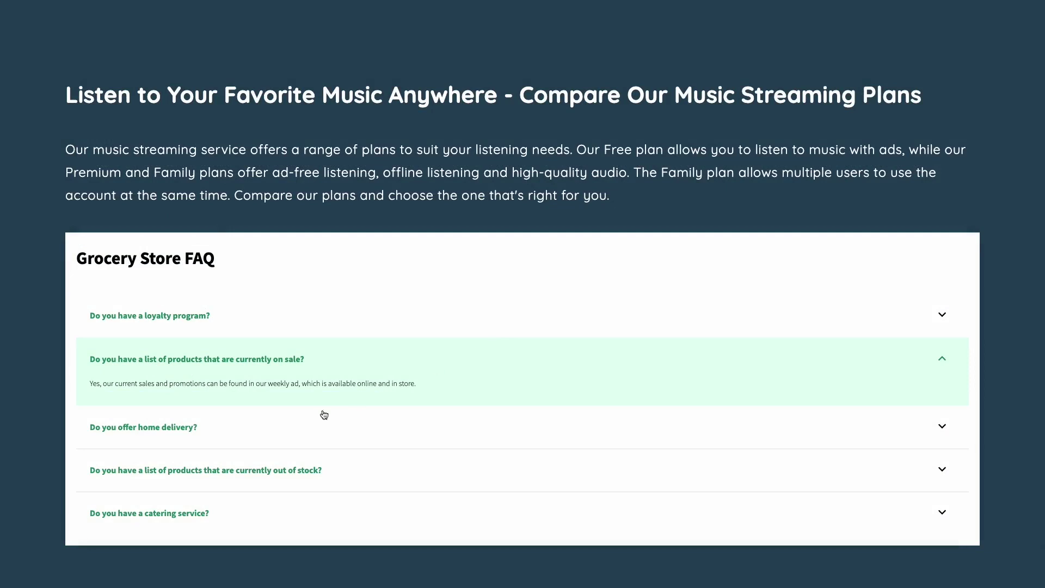
click(297, 429)
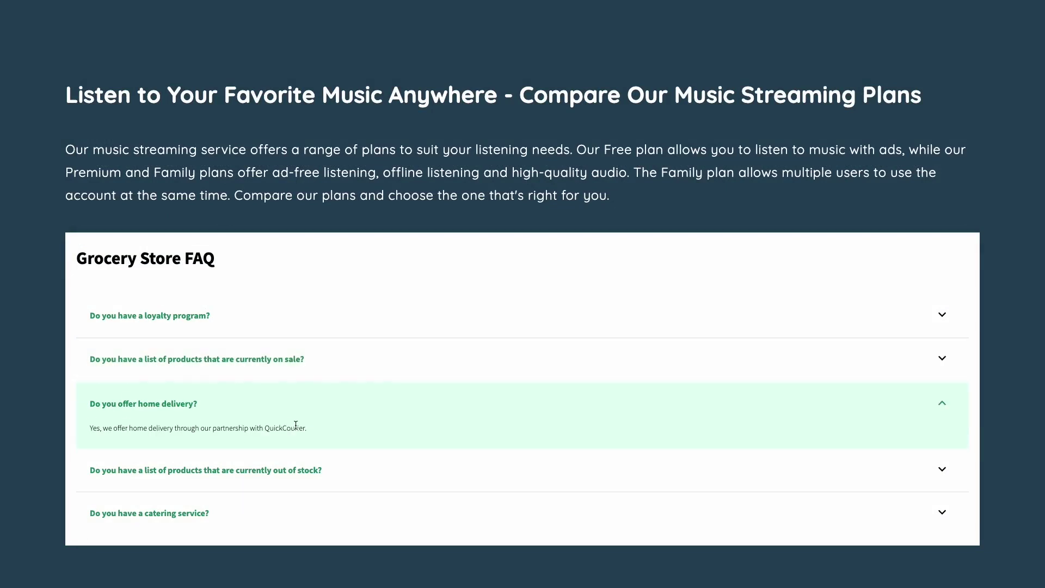
click(296, 465)
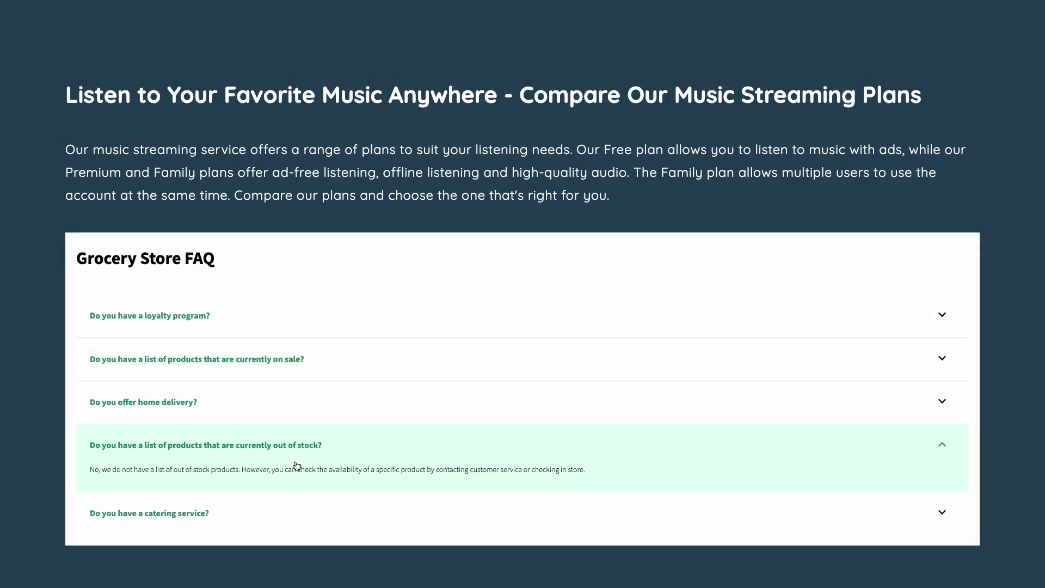
click(226, 323)
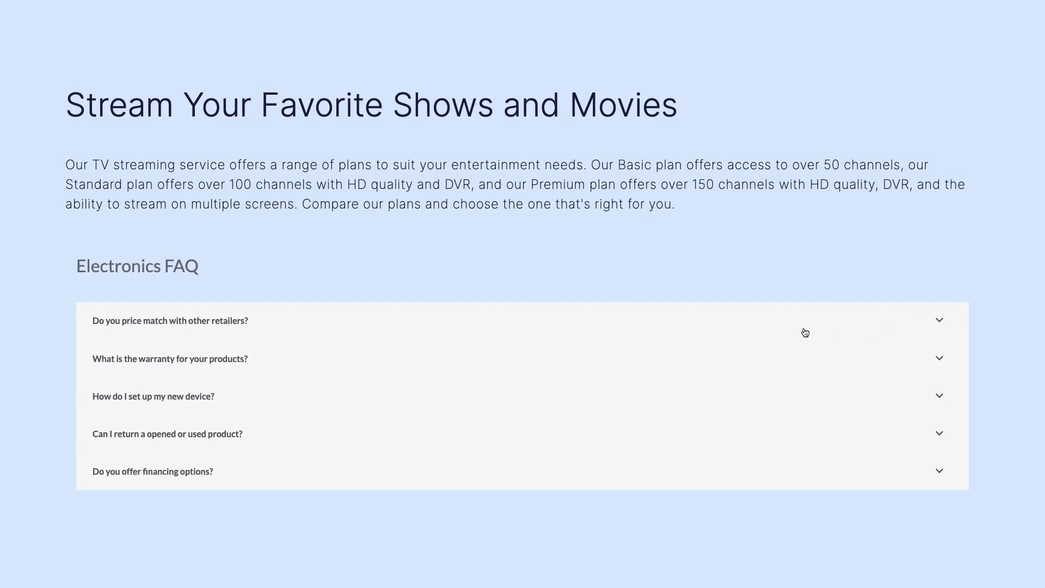
click(803, 331)
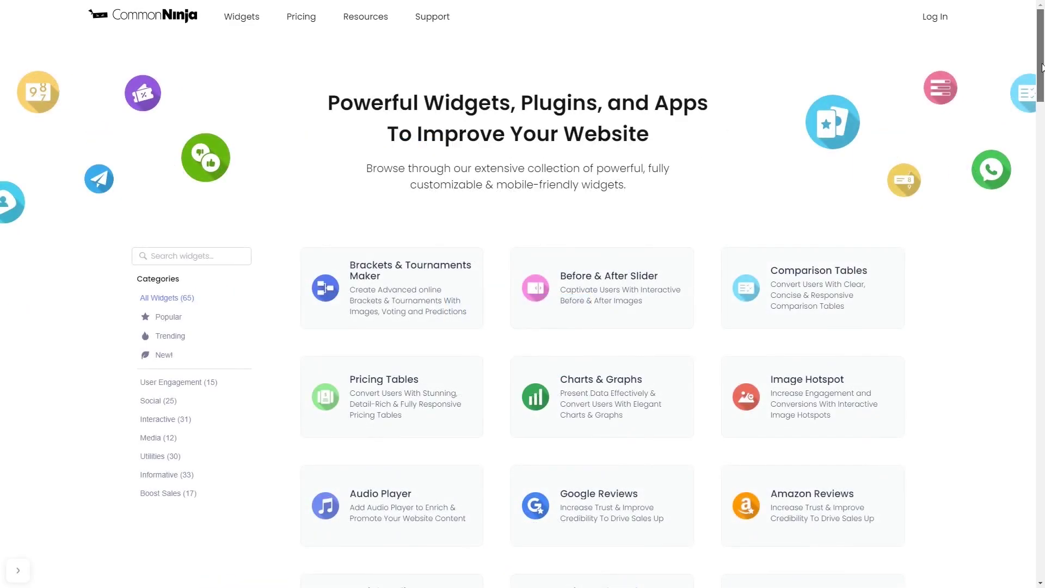
drag(1042, 67, 1043, 343)
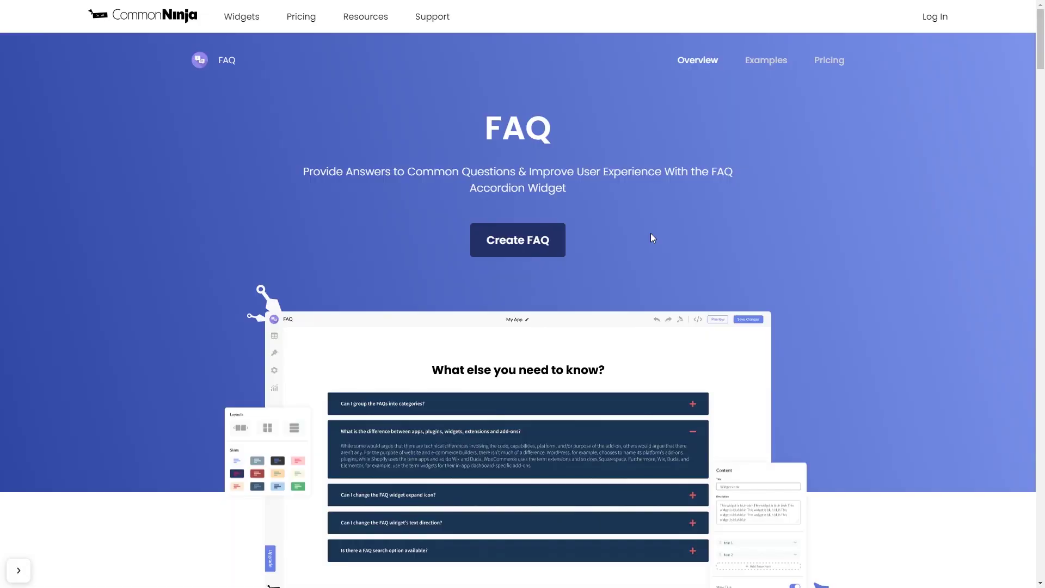
click(532, 254)
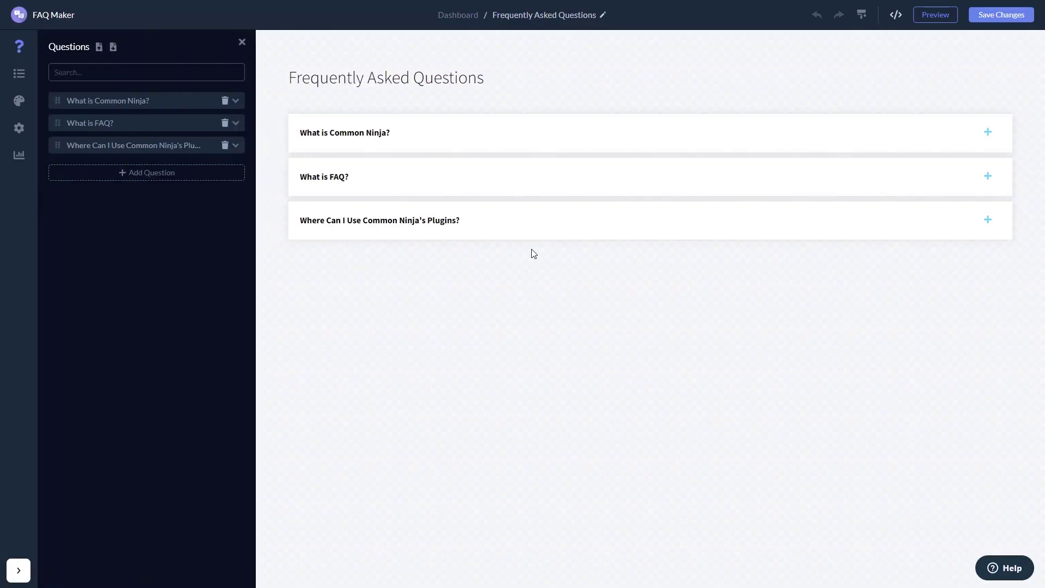
Step: Expand the first sample question and open the Categories and design panels
click(188, 109)
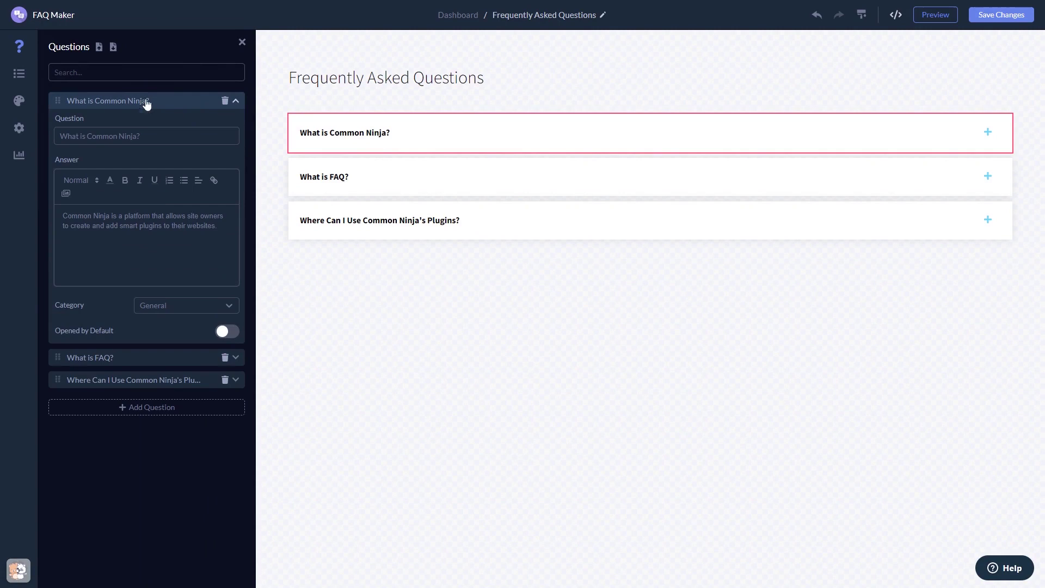
click(21, 75)
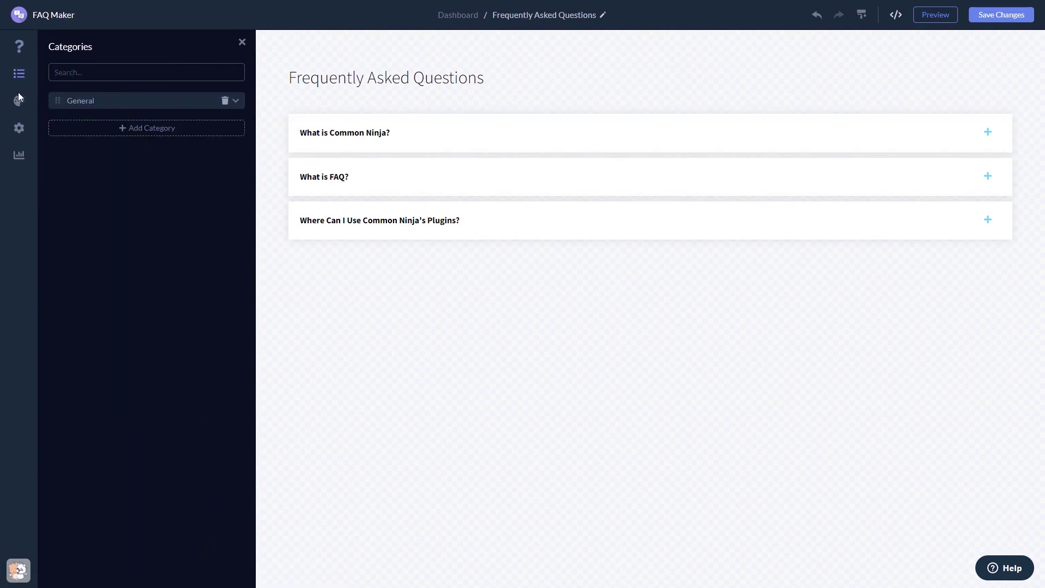
click(19, 102)
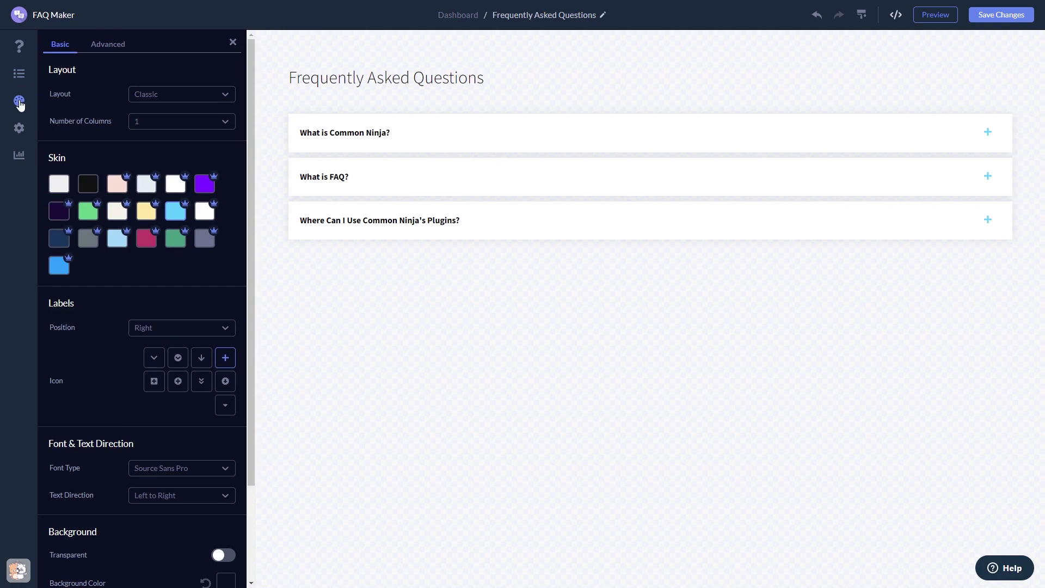
Step: Try other skins, including light blue, then restore the classic white skin
click(117, 186)
click(149, 189)
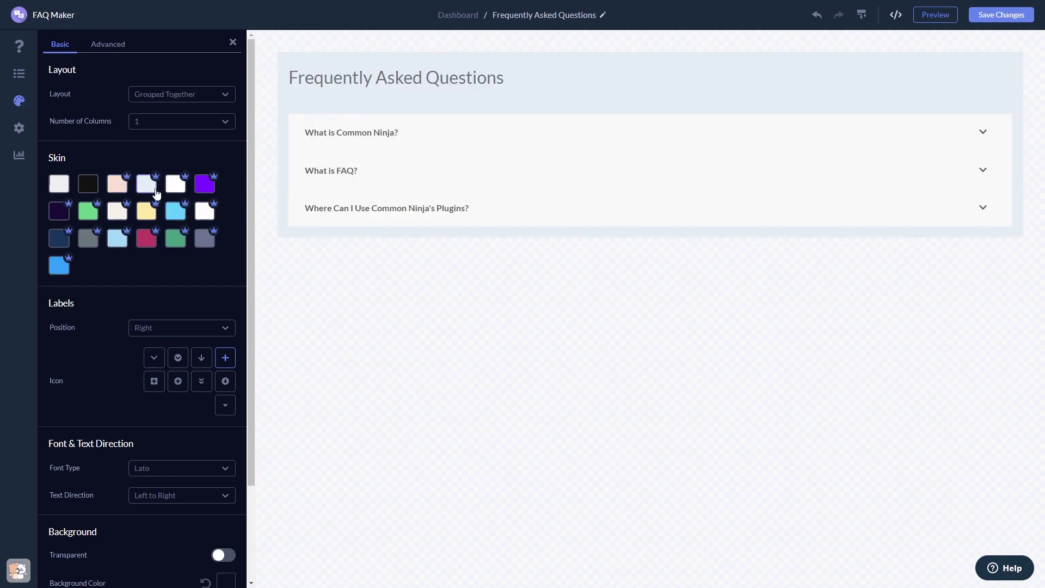
click(146, 210)
click(175, 211)
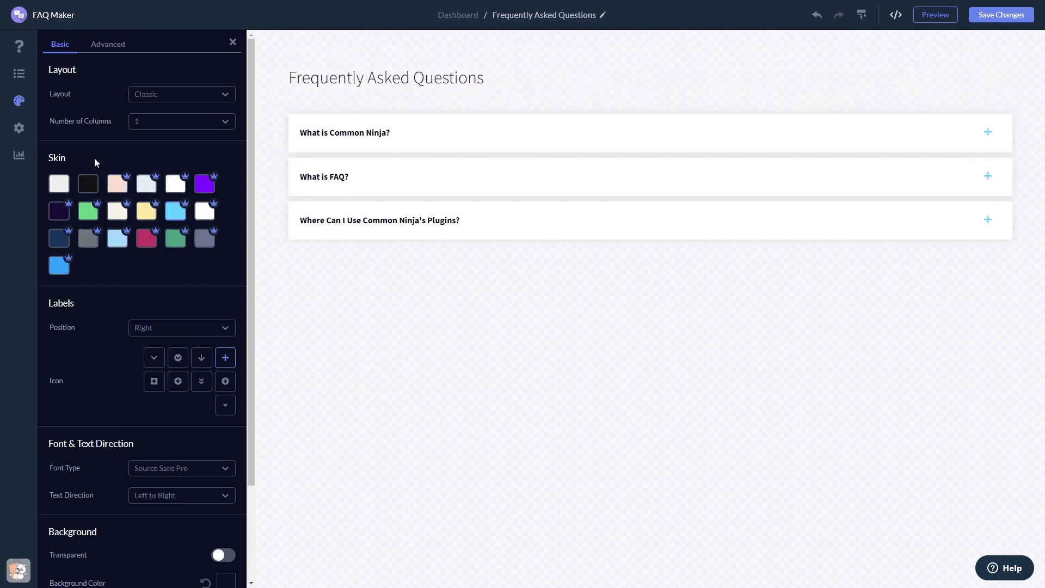
Step: View the FAQ's General settings, then return to the widgets dashboard via the breadcrumb
click(20, 130)
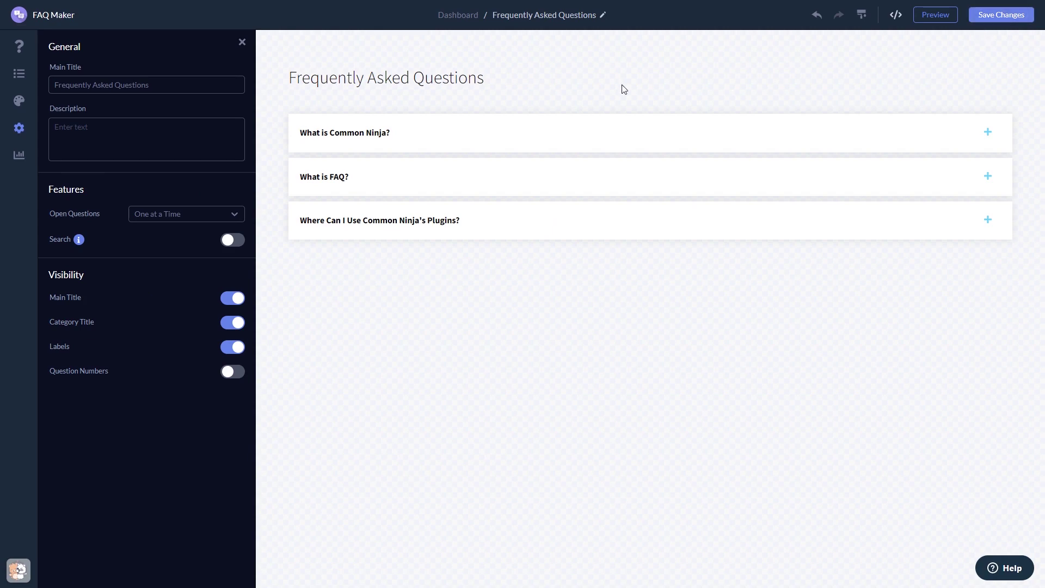
click(466, 18)
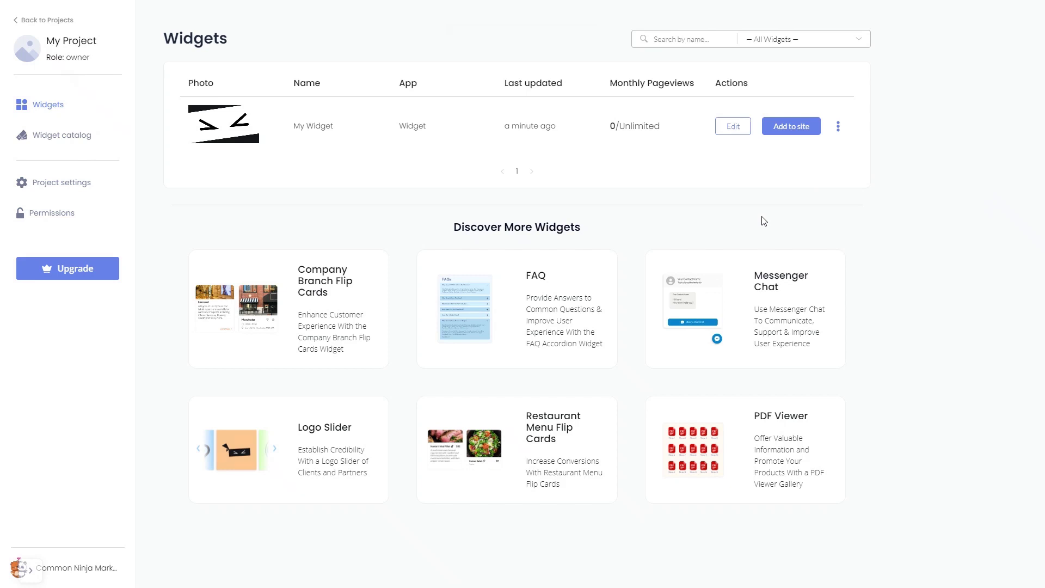
Step: Copy My Widget's installation script code and close the Installation Code dialog
click(796, 132)
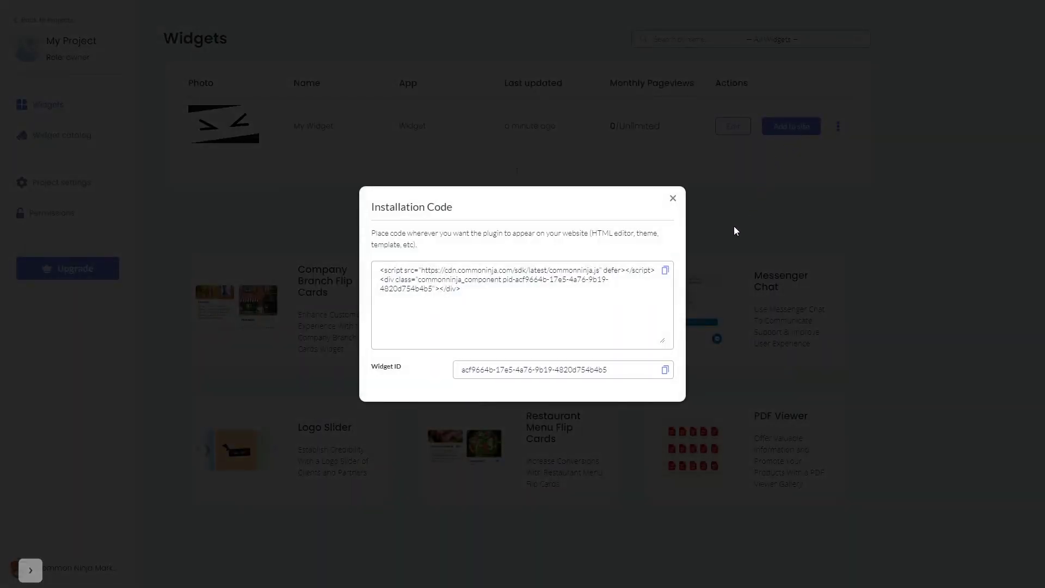
click(667, 273)
click(667, 273)
click(674, 199)
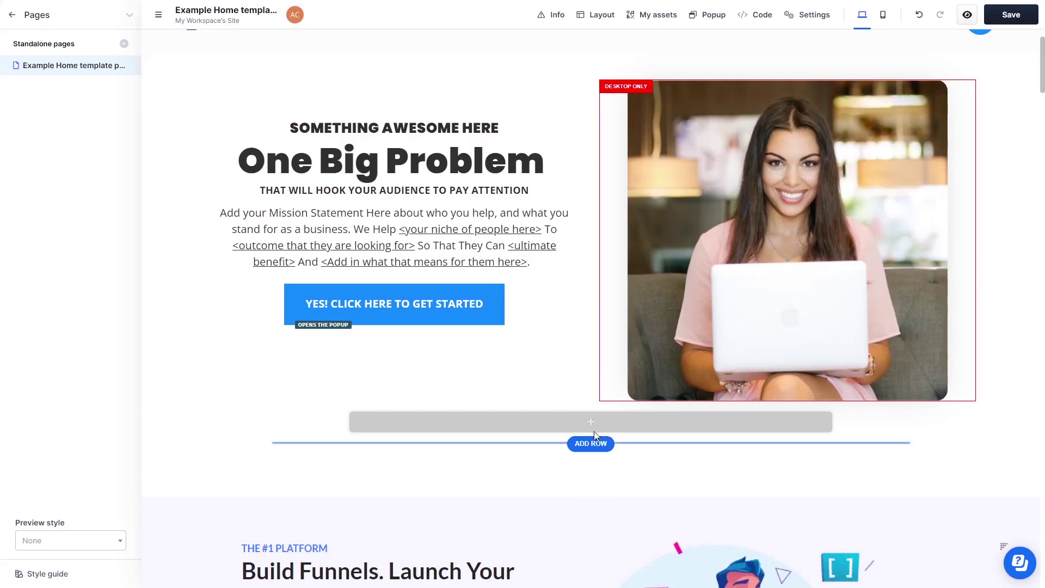
mouse_move(595, 425)
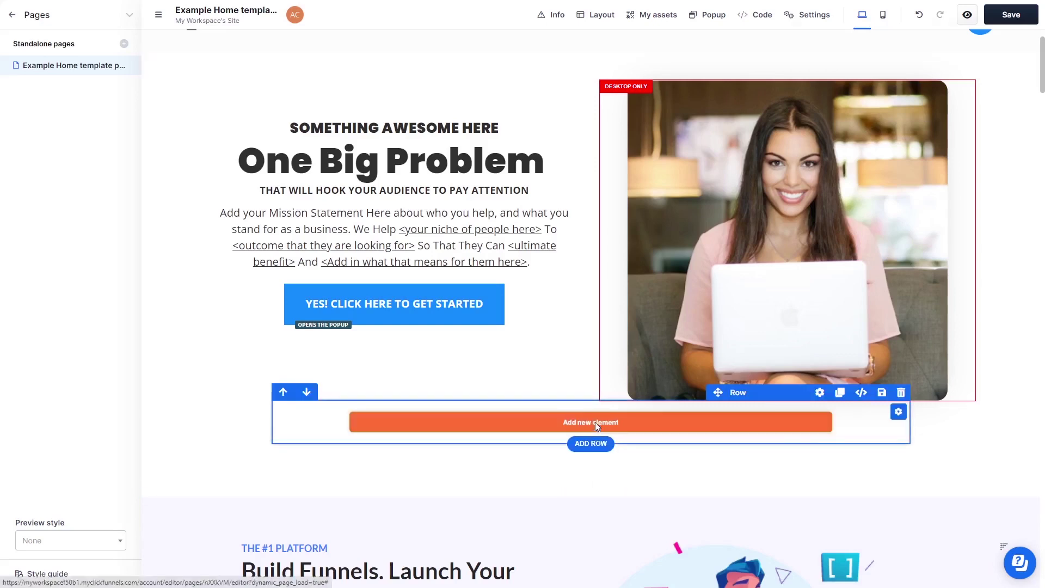
Step: Add a Custom JS / HTML element from the element picker to the new empty row
click(595, 422)
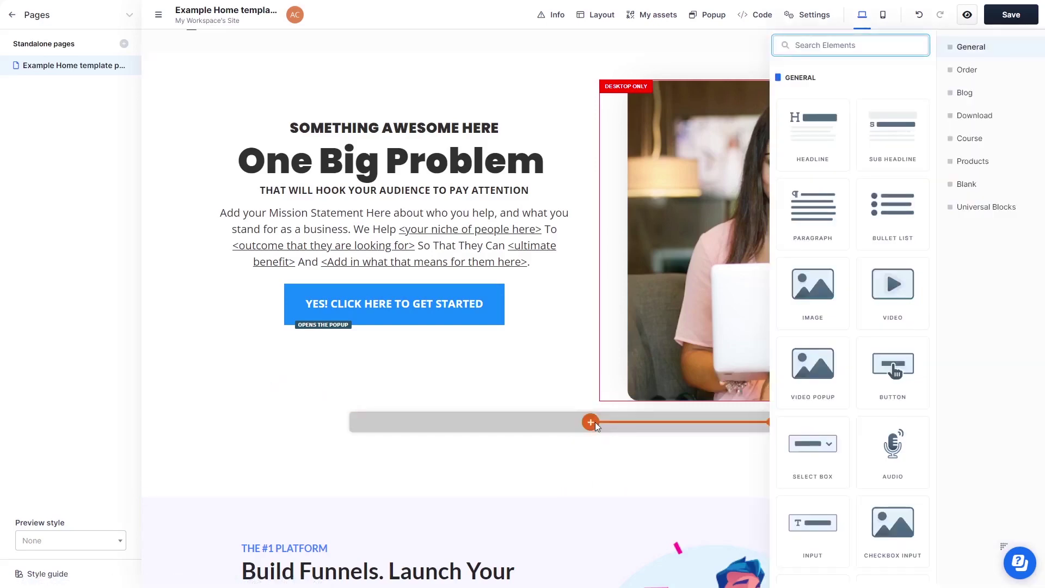
scroll(885, 442, down, 4)
scroll(881, 441, down, 1)
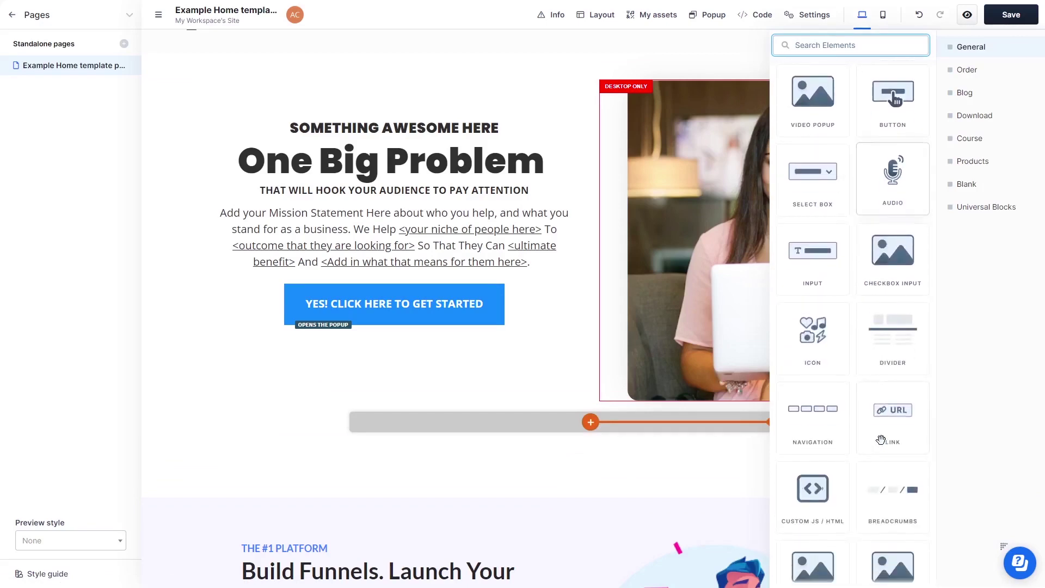
scroll(881, 441, down, 1)
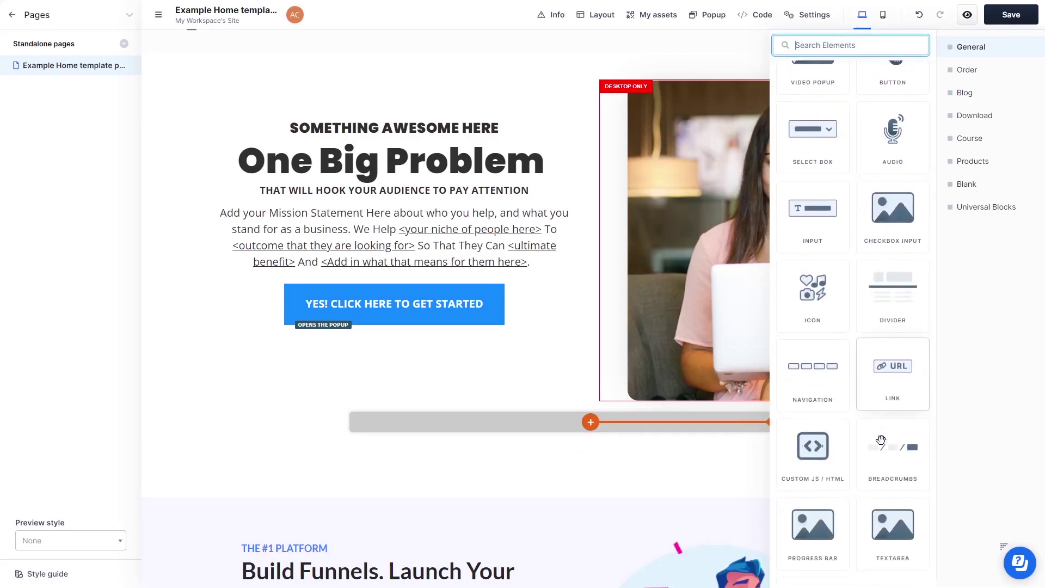
click(825, 438)
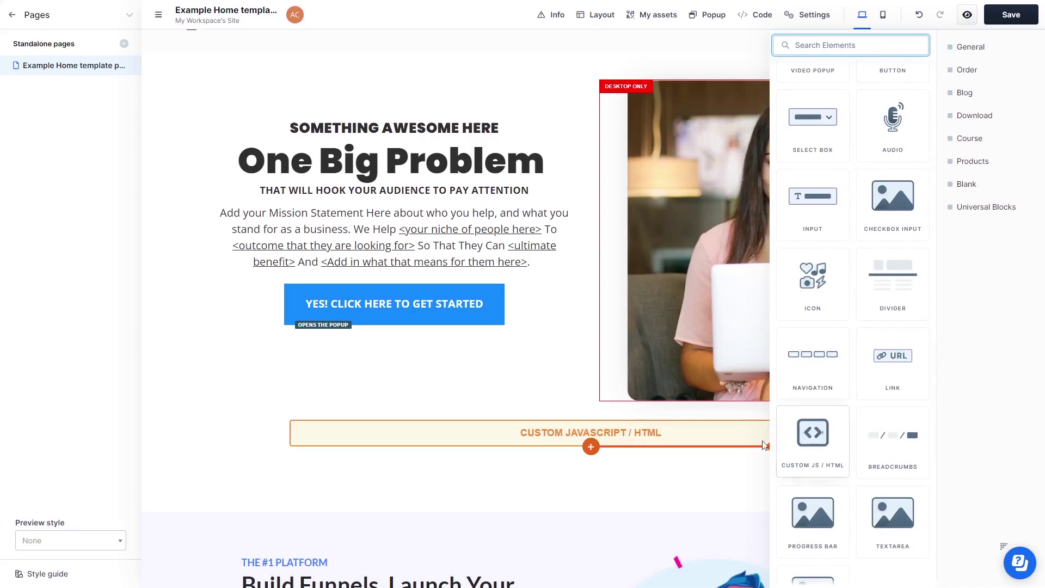
click(630, 436)
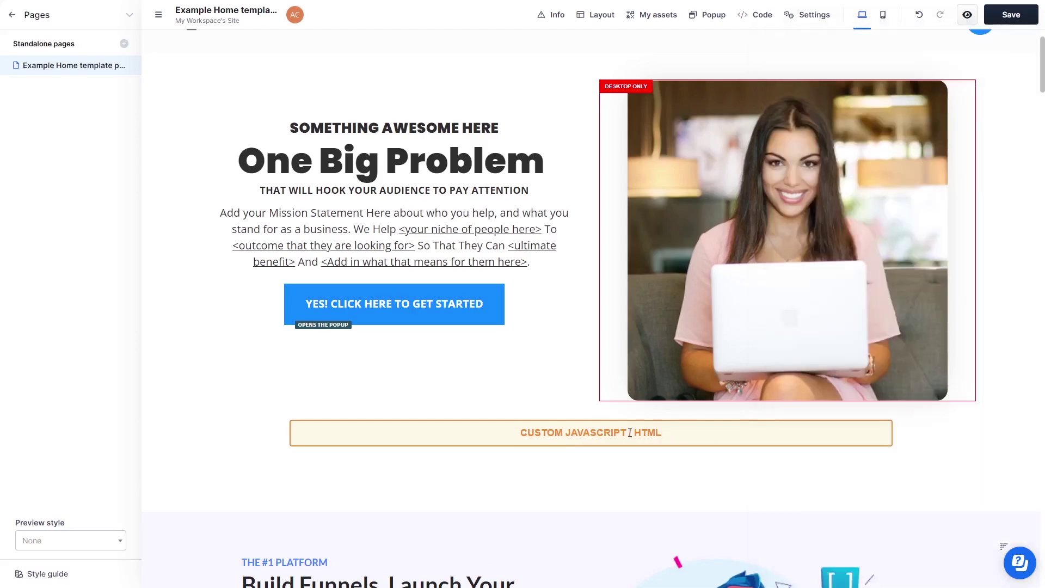
Step: Paste the Common Ninja embed code into the element's code editor and save the page
click(595, 431)
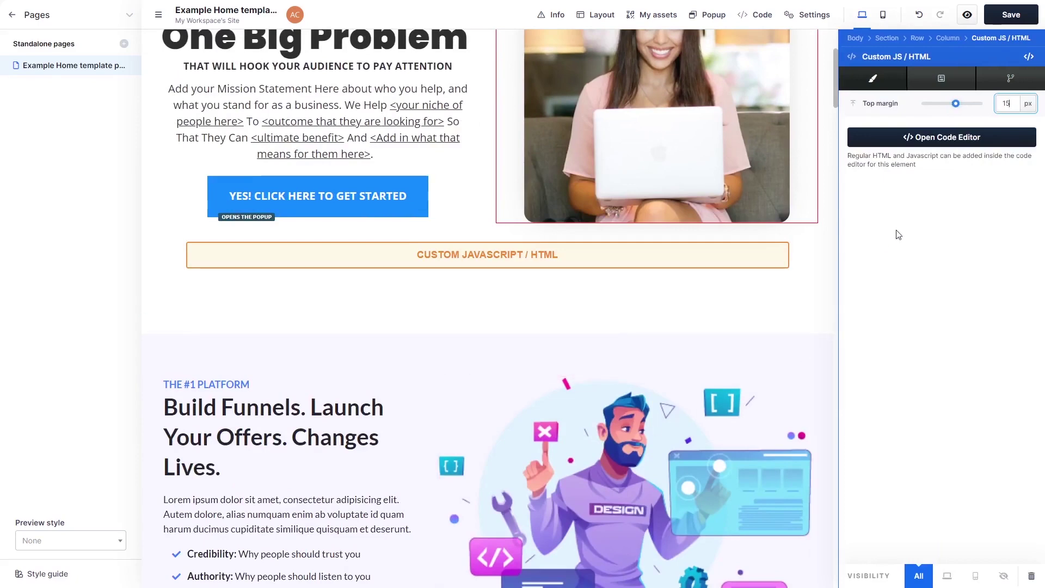
click(918, 143)
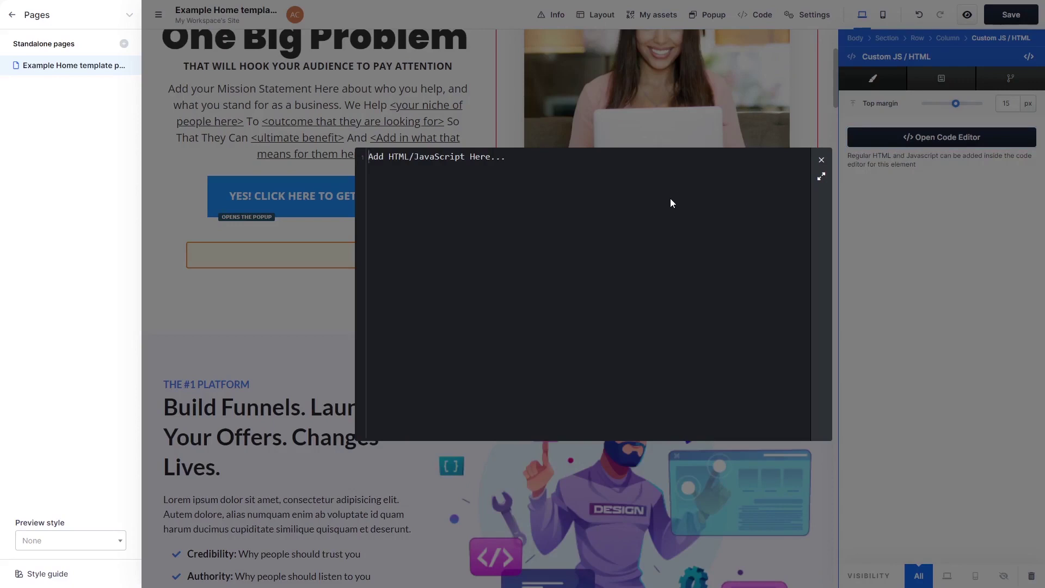
key(ctrl+v)
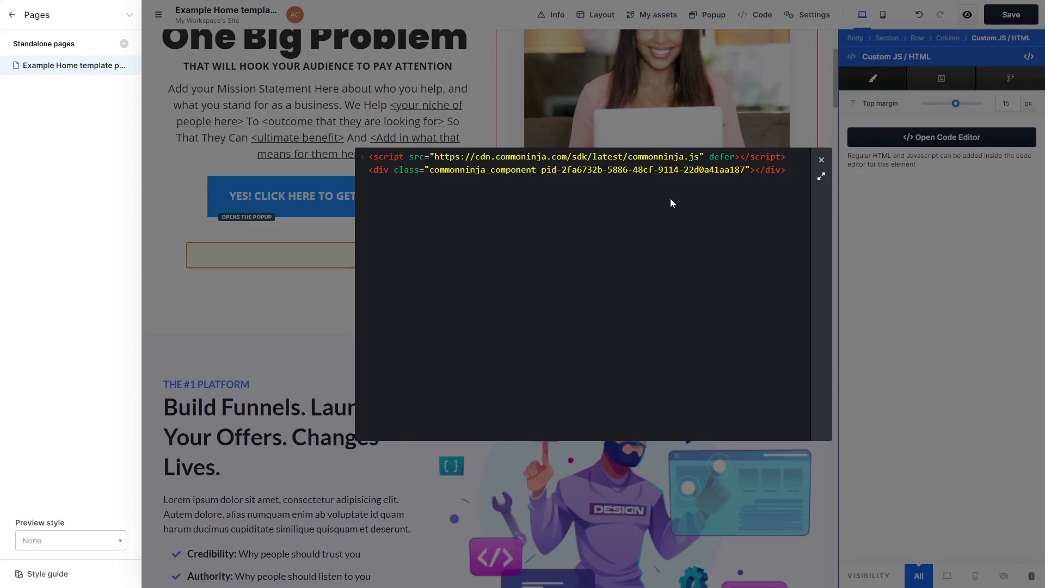
click(823, 166)
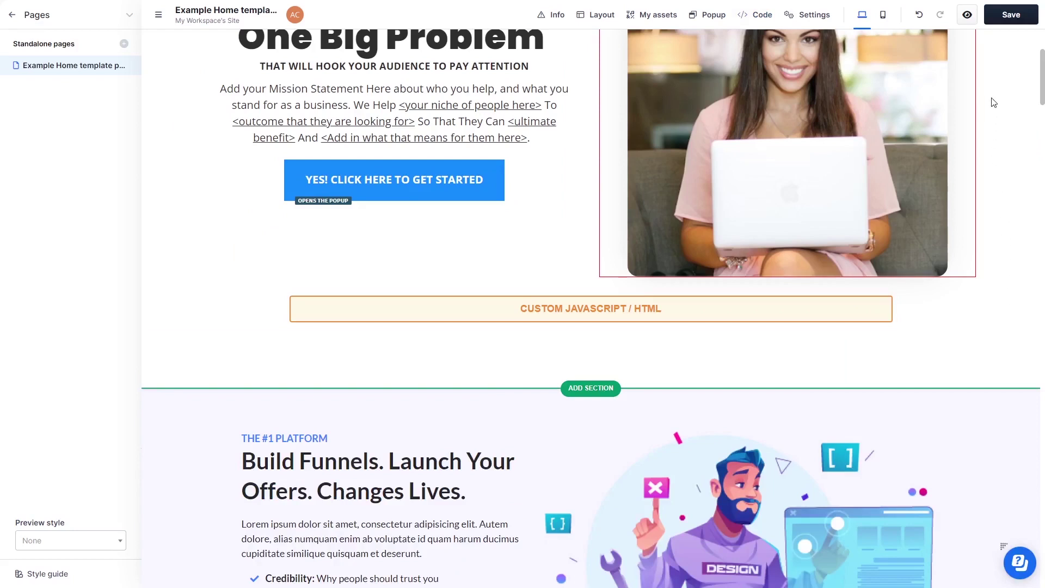
click(1003, 20)
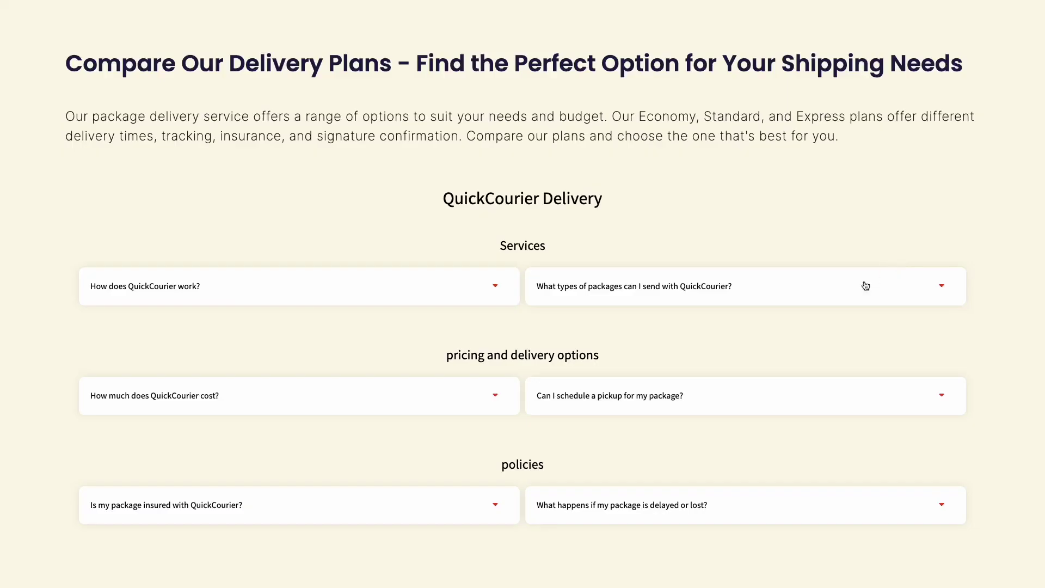
click(866, 287)
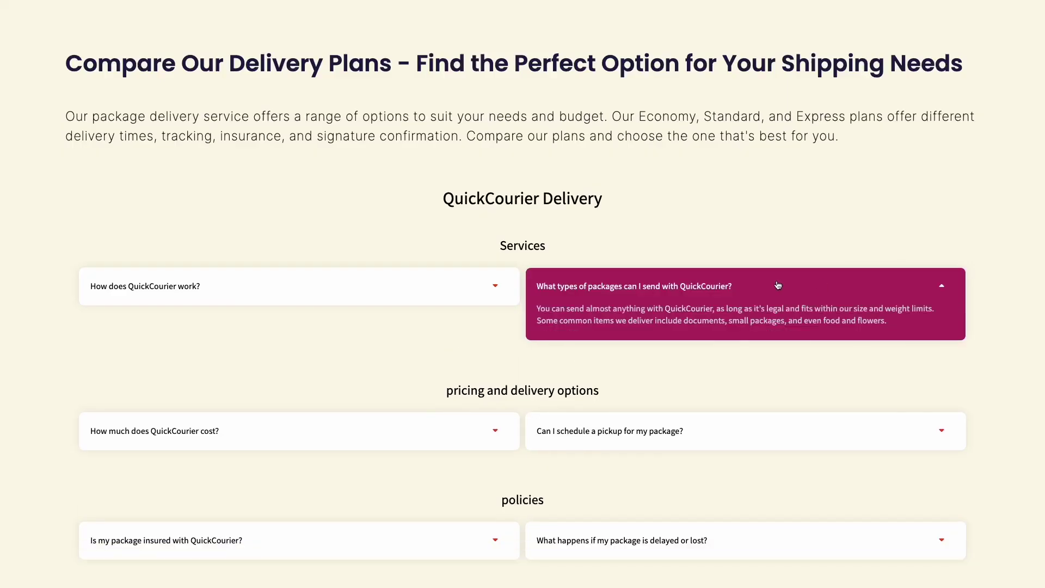
Step: Expand the 'How does QuickCourier work?' answer on the FAQ demo
click(500, 294)
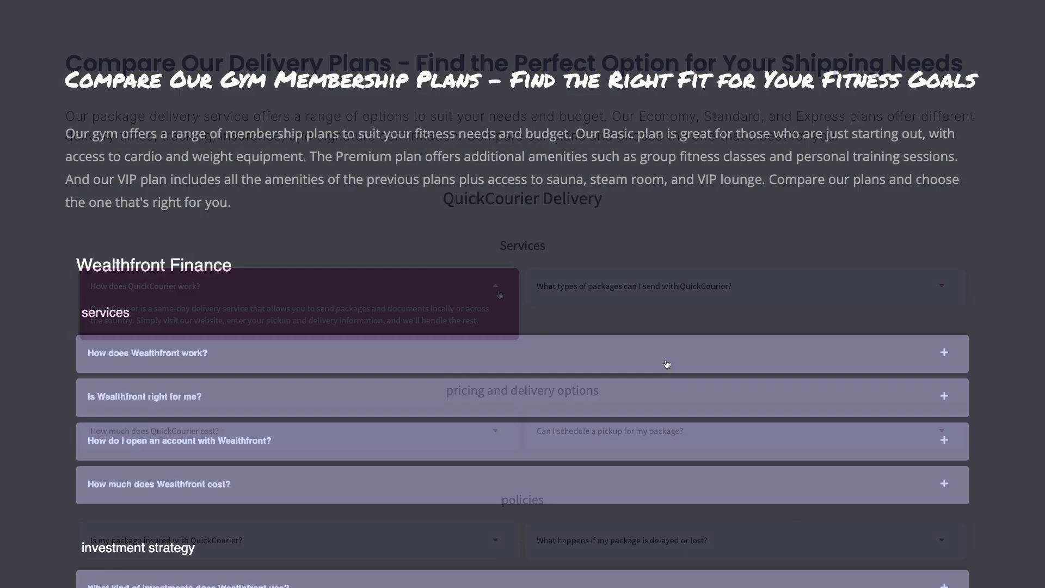